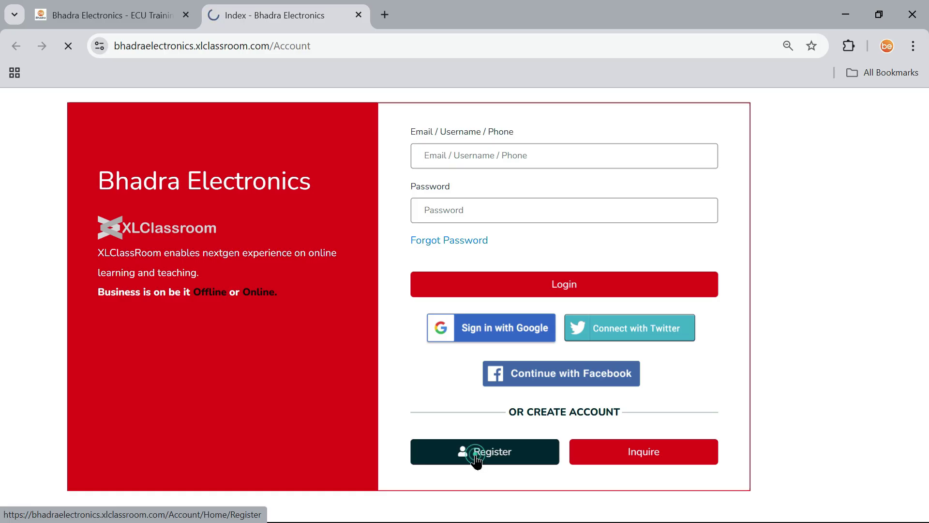
Enter the student's Gmail address and a username, then check the username is available.
{"action": "scroll", "coordinate": [500, 213], "scroll_direction": "up", "scroll_amount": 3}
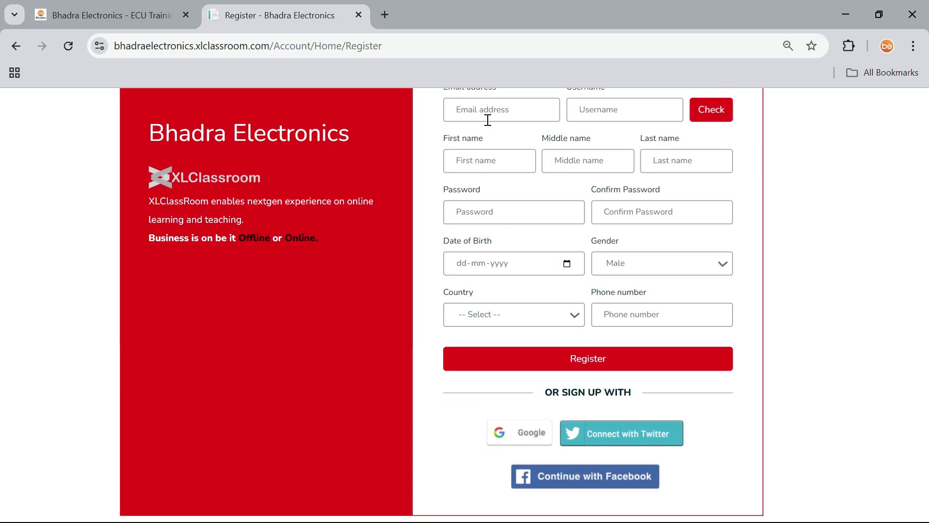
{"action": "scroll", "coordinate": [488, 121], "scroll_direction": "up", "scroll_amount": 2}
{"action": "left_click", "coordinate": [490, 184]}
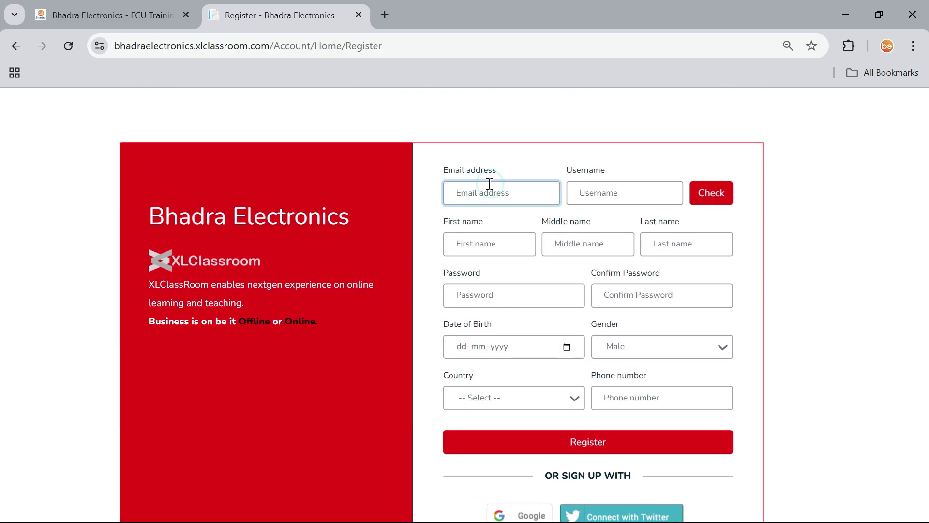
{"action": "left_click", "coordinate": [599, 194]}
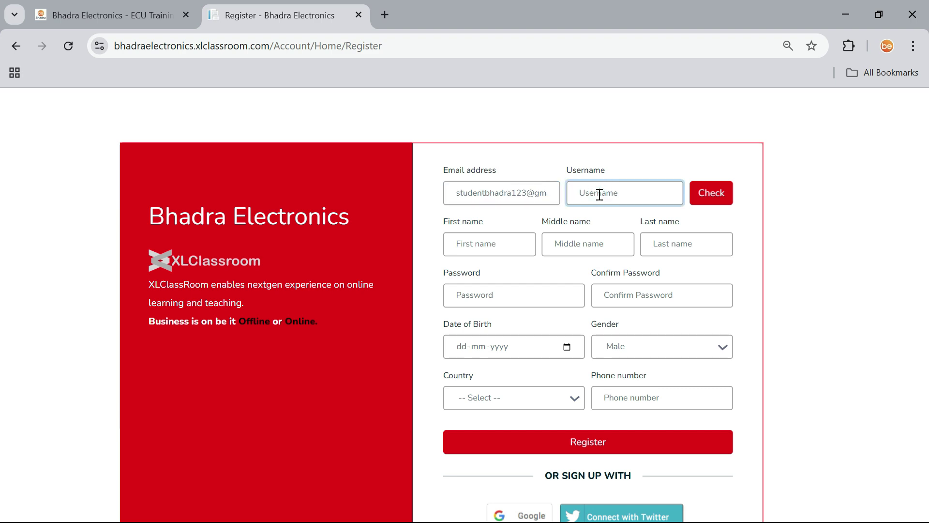
{"action": "type", "text": "student"}
{"action": "left_click", "coordinate": [722, 200]}
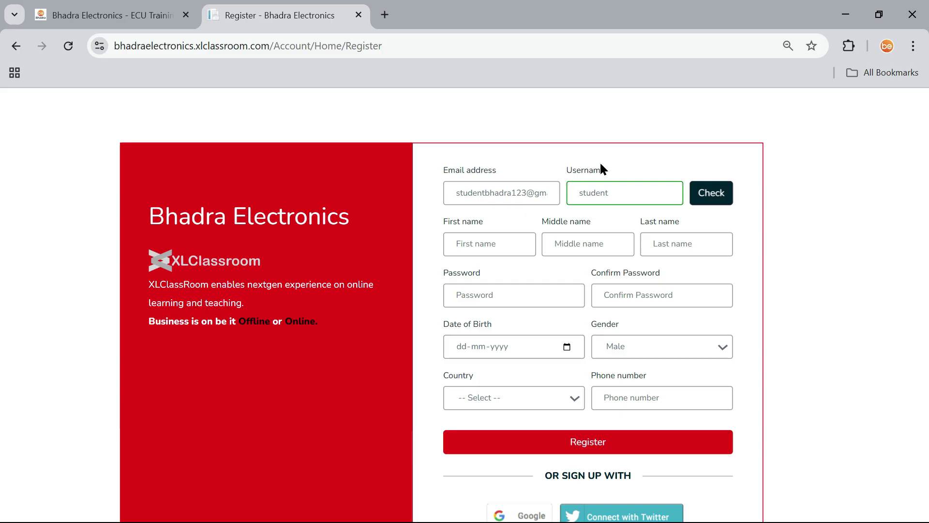
Fill in the first, middle and last name fields, correcting a typo in the last name.
{"action": "left_click", "coordinate": [486, 244]}
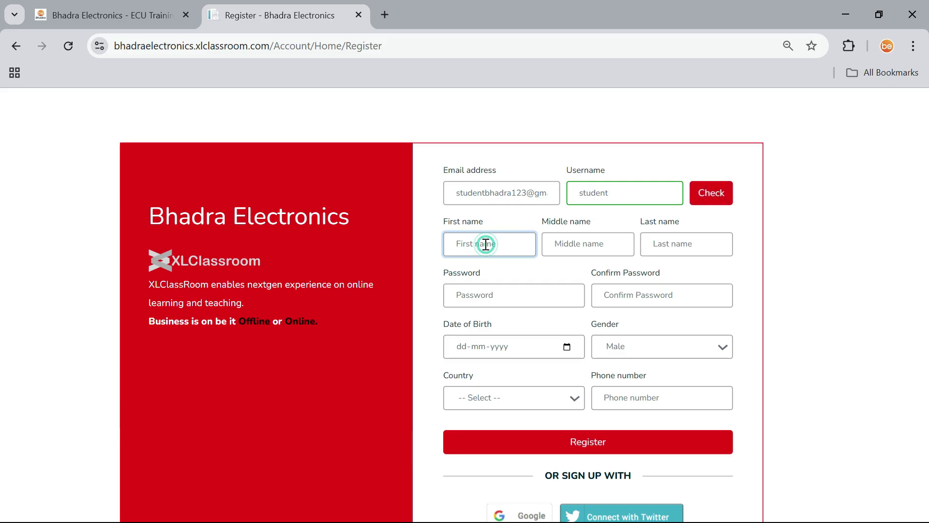
{"action": "type", "text": "student"}
{"action": "left_click", "coordinate": [604, 249]}
{"action": "type", "text": "student"}
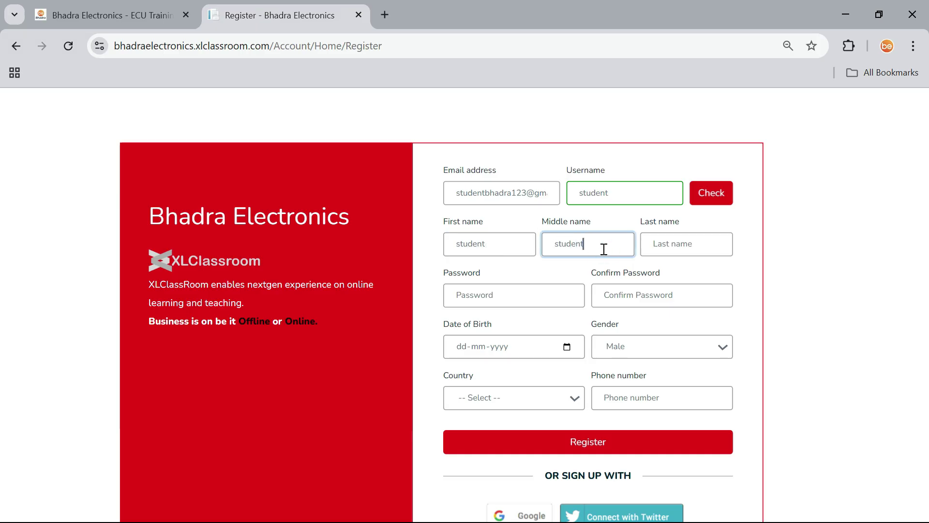
{"action": "left_click", "coordinate": [680, 234]}
{"action": "type", "text": "studeny"}
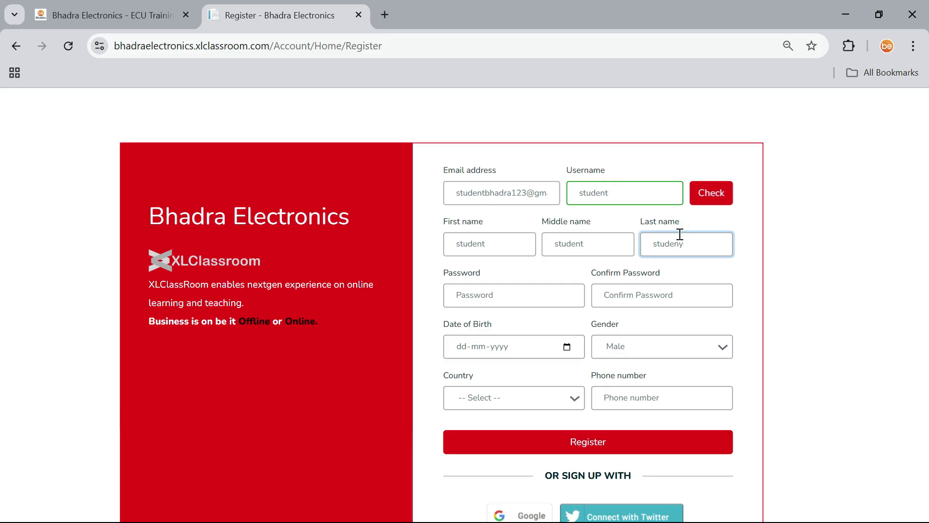
{"action": "key", "text": "BackSpace"}
{"action": "type", "text": "t"}
Enter the account password and repeat it in Confirm Password.
{"action": "left_click", "coordinate": [561, 295]}
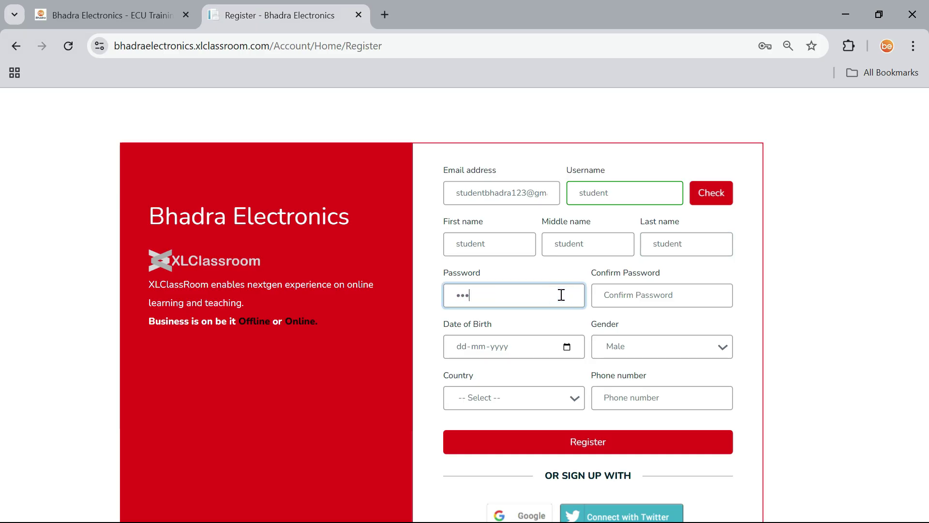
{"action": "left_click", "coordinate": [639, 296]}
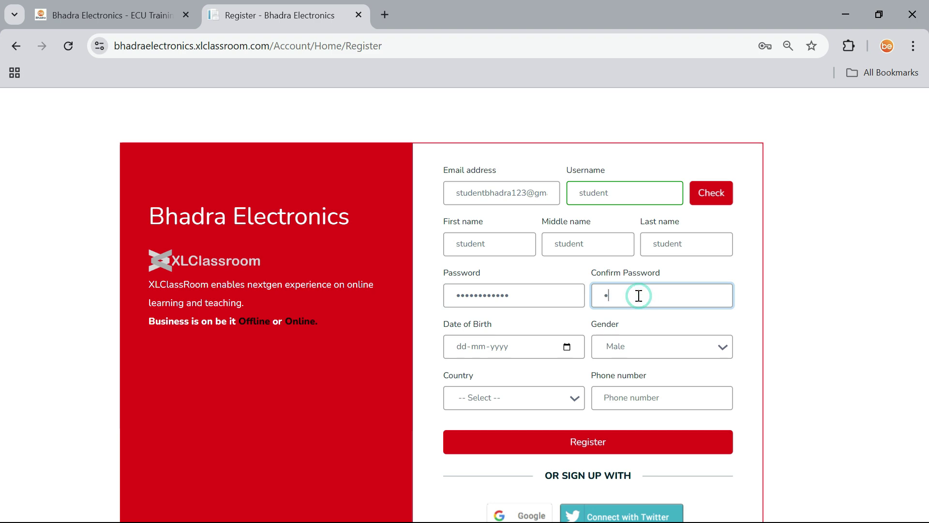
Set the date of birth to 23 February 1993 in the calendar picker.
{"action": "left_click", "coordinate": [566, 347]}
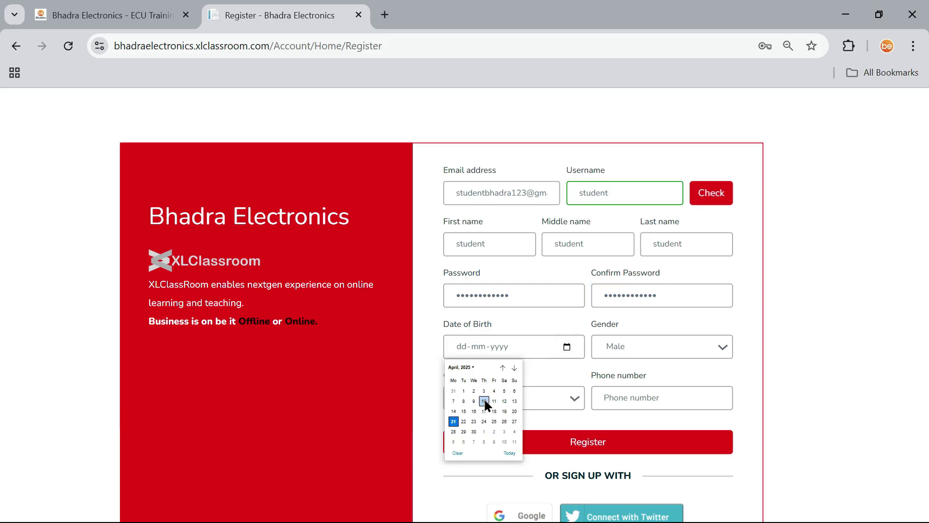
{"action": "left_click", "coordinate": [468, 366]}
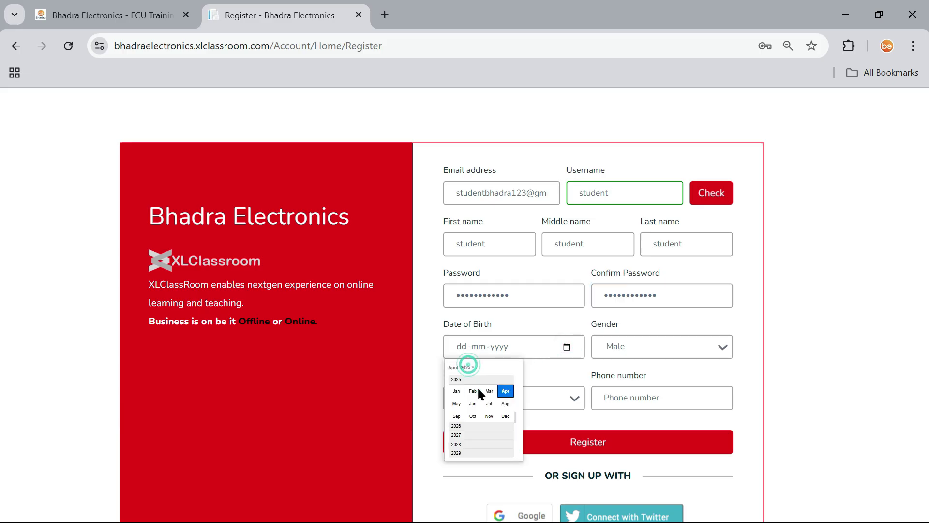
{"action": "scroll", "coordinate": [472, 441], "scroll_direction": "up", "scroll_amount": 2}
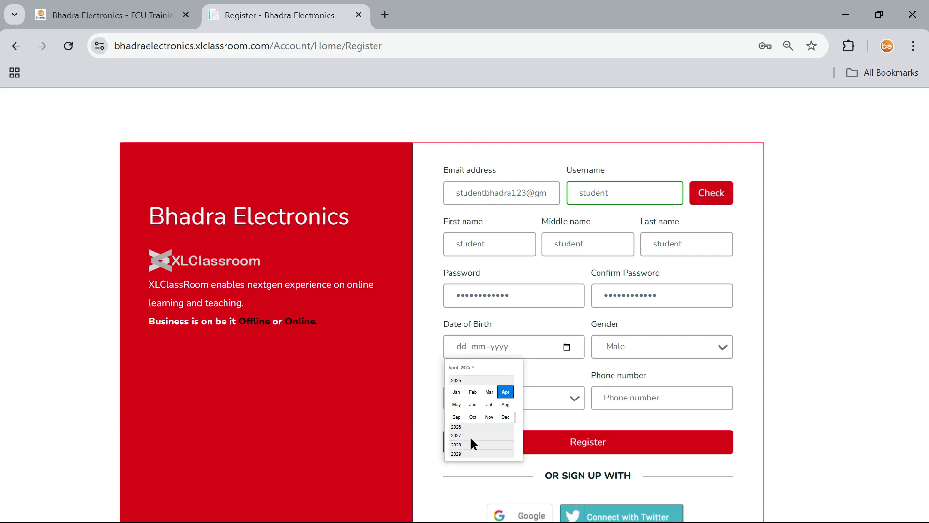
{"action": "scroll", "coordinate": [471, 440], "scroll_direction": "up", "scroll_amount": 4}
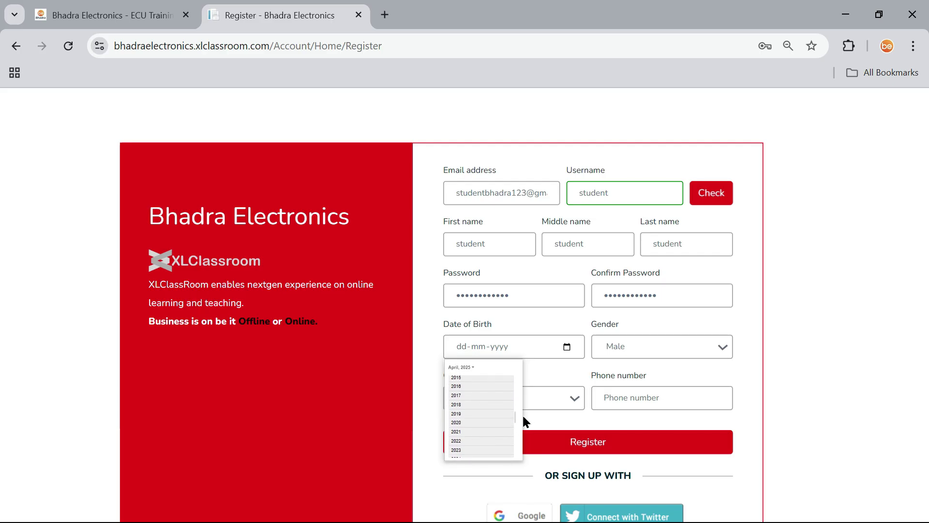
{"action": "left_click_drag", "start_coordinate": [514, 415], "coordinate": [514, 401]}
{"action": "scroll", "coordinate": [515, 397], "scroll_direction": "up", "scroll_amount": 10}
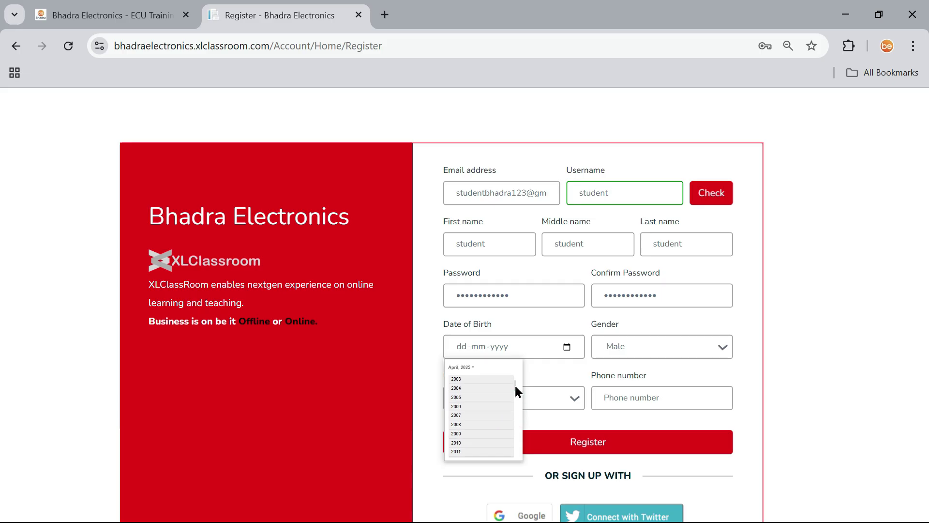
{"action": "left_click", "coordinate": [474, 401]}
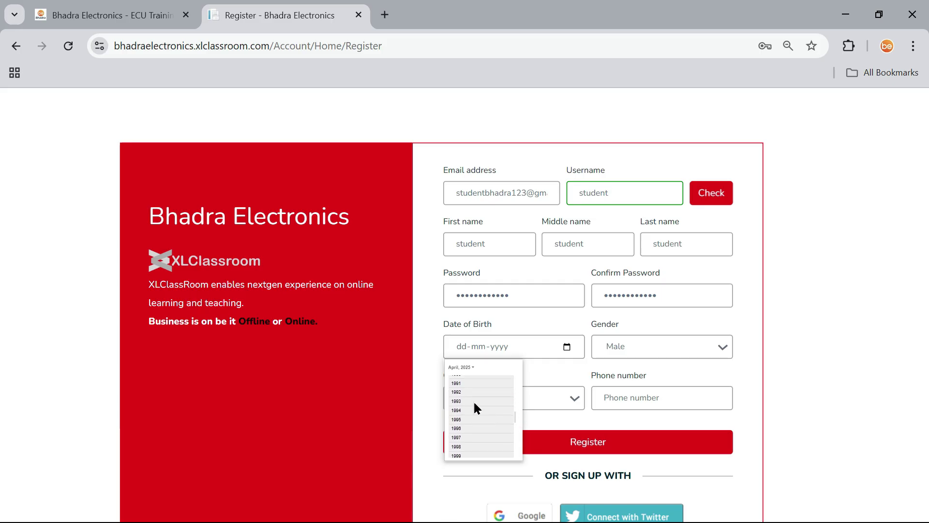
{"action": "left_click", "coordinate": [477, 399]}
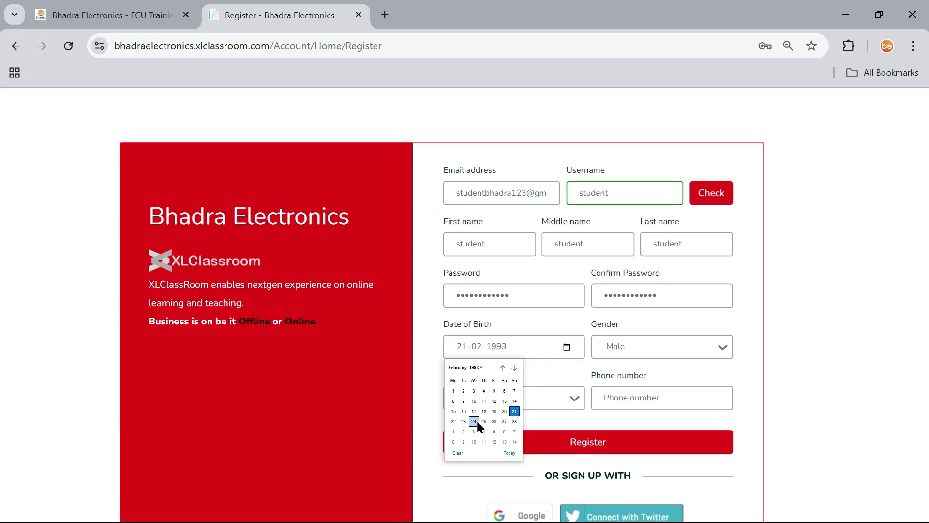
{"action": "left_click", "coordinate": [464, 421]}
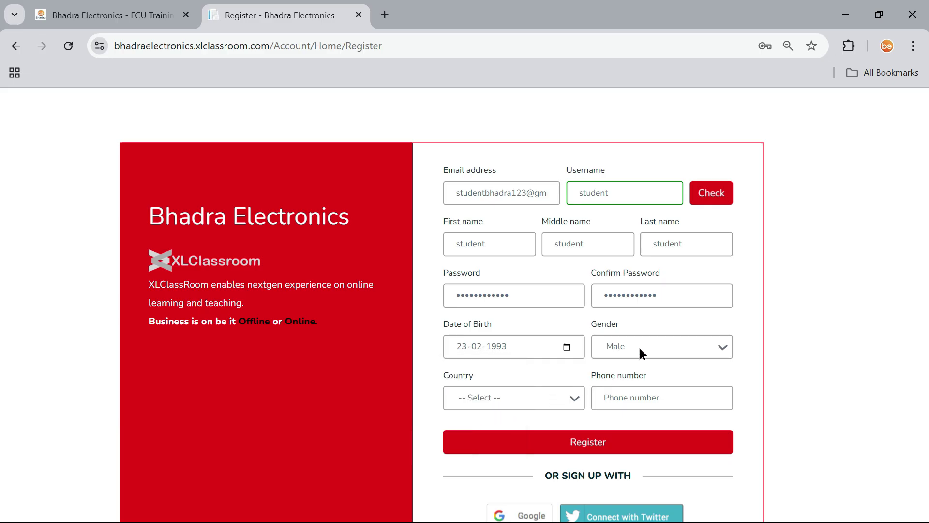
Choose India as the country, enter the phone number and submit the registration.
{"action": "left_click", "coordinate": [522, 404]}
{"action": "type", "text": "india"}
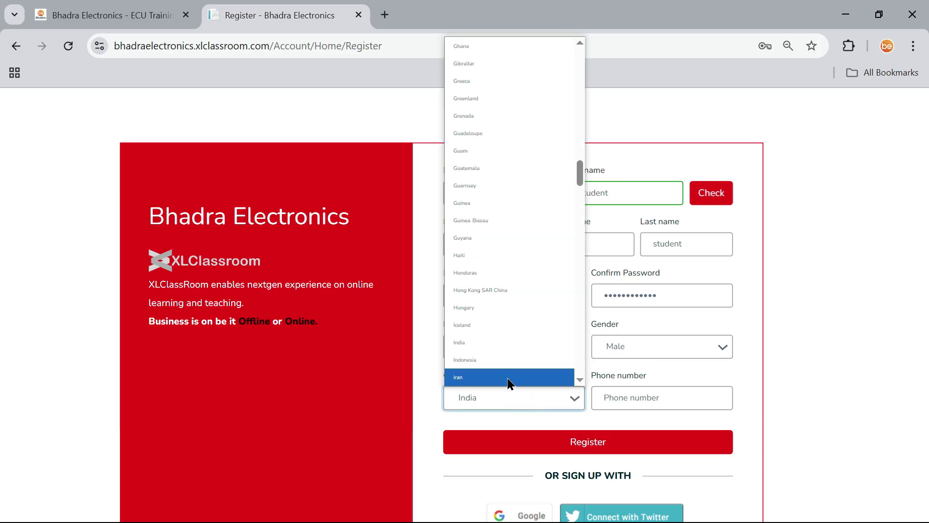
{"action": "left_click", "coordinate": [505, 344]}
{"action": "left_click", "coordinate": [661, 390]}
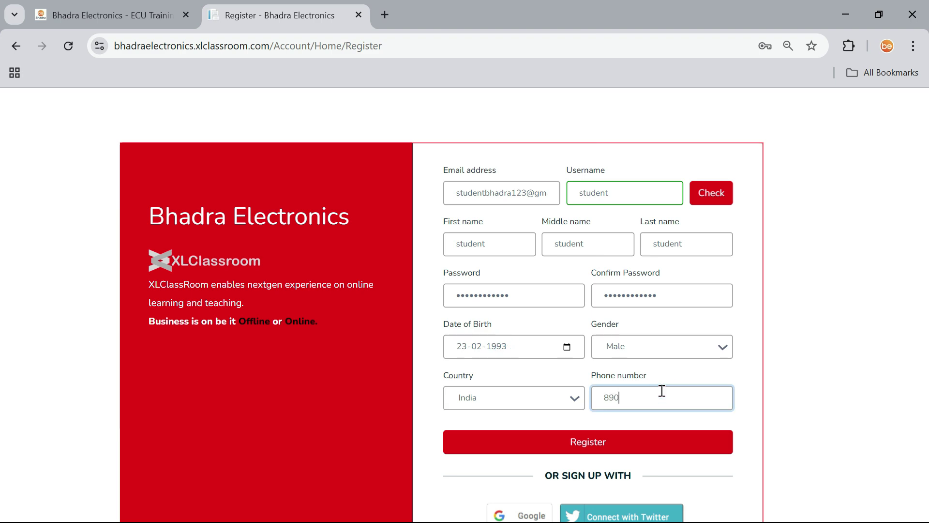
{"action": "left_click", "coordinate": [613, 445]}
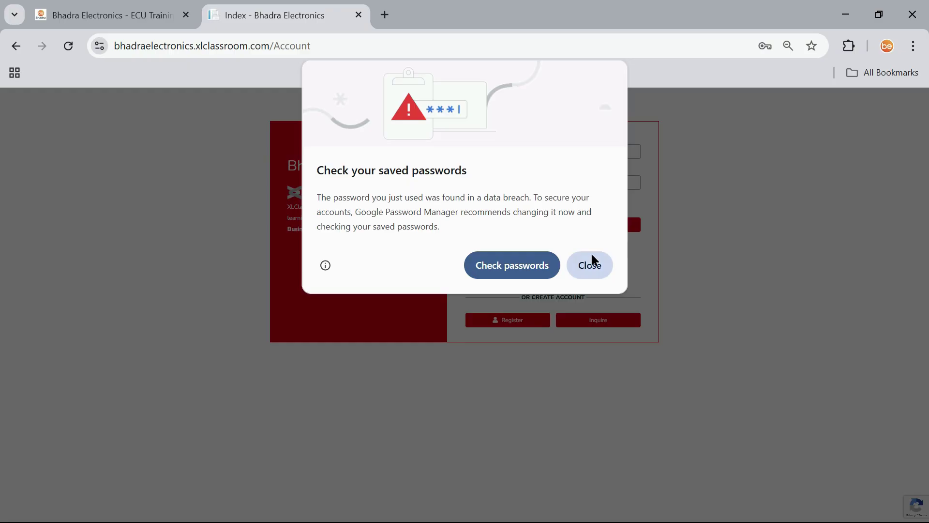
Dismiss the password breach warning and go to the Gmail inbox in a new tab.
{"action": "left_click", "coordinate": [593, 253]}
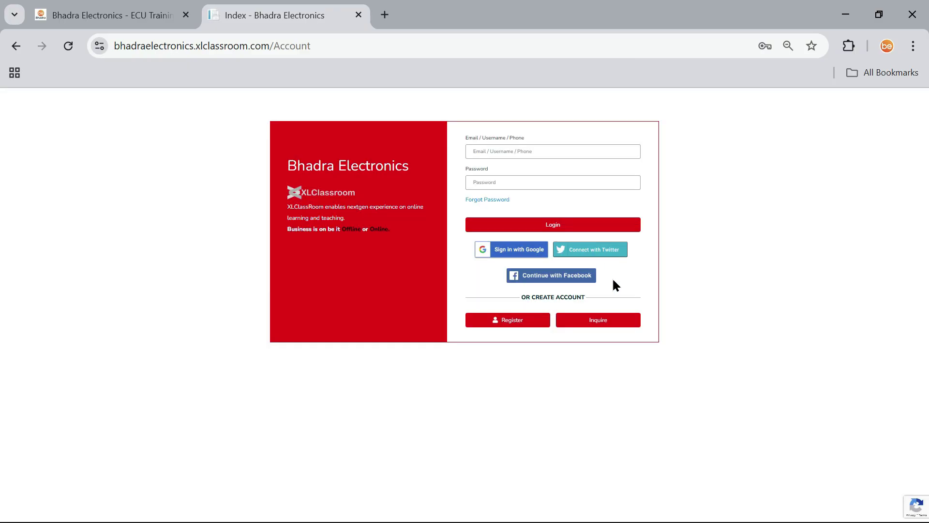
{"action": "left_click", "coordinate": [385, 15]}
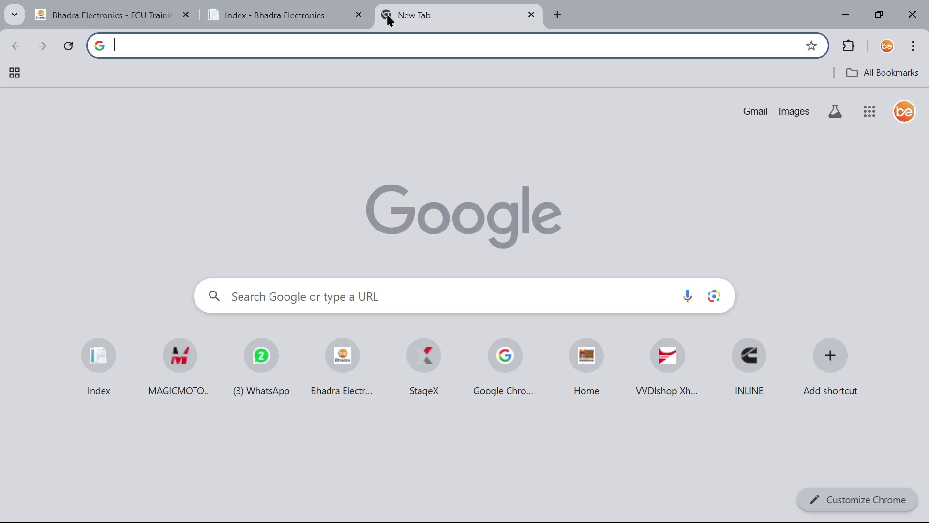
{"action": "left_click", "coordinate": [754, 113]}
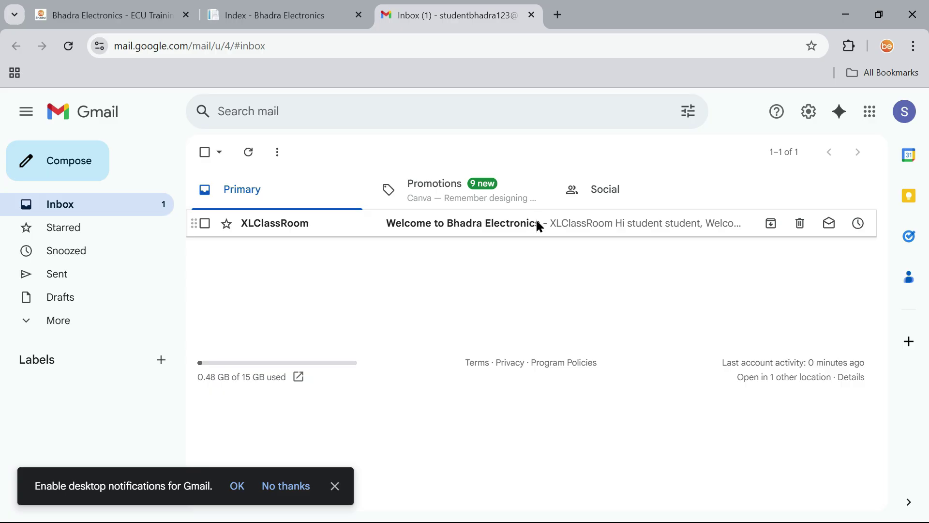
Open the XLClassRoom welcome email and confirm the email address.
{"action": "left_click", "coordinate": [537, 224]}
{"action": "scroll", "coordinate": [543, 326], "scroll_direction": "down", "scroll_amount": 3}
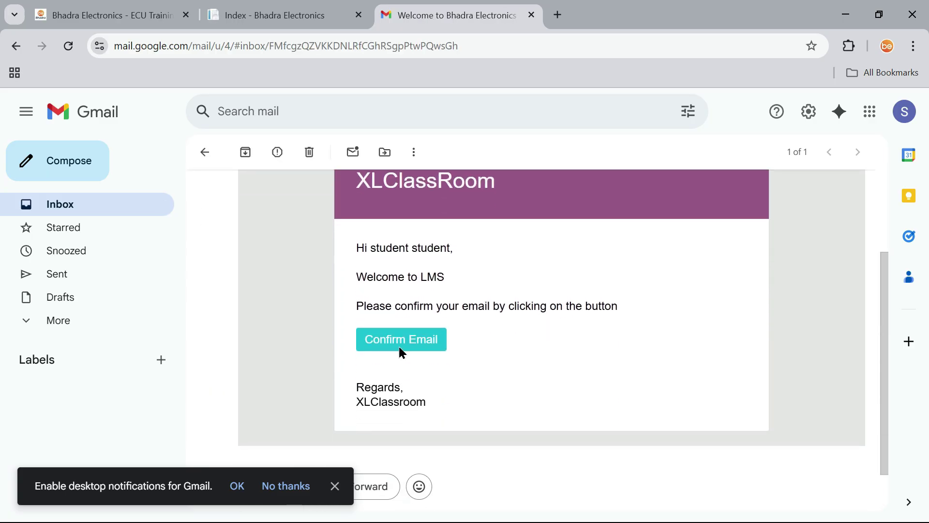
{"action": "left_click", "coordinate": [398, 341]}
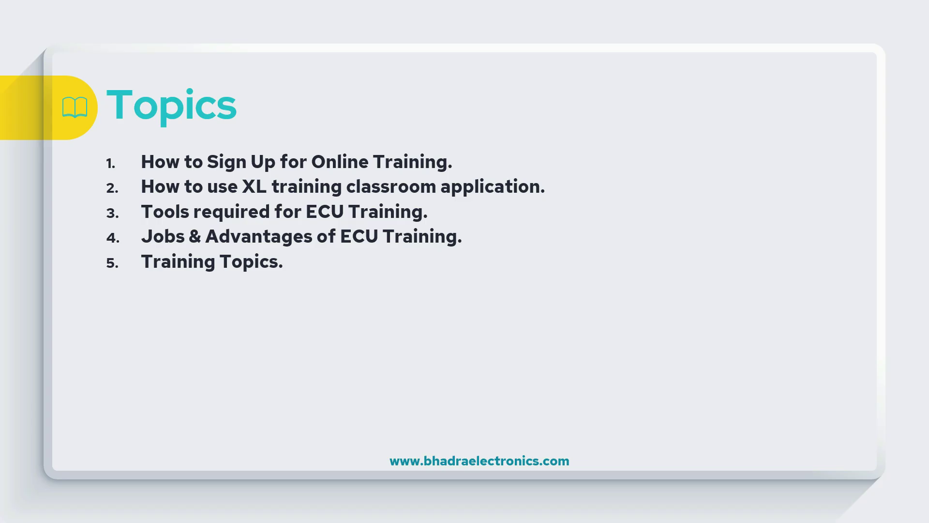
{"action": "left_click", "coordinate": [403, 241]}
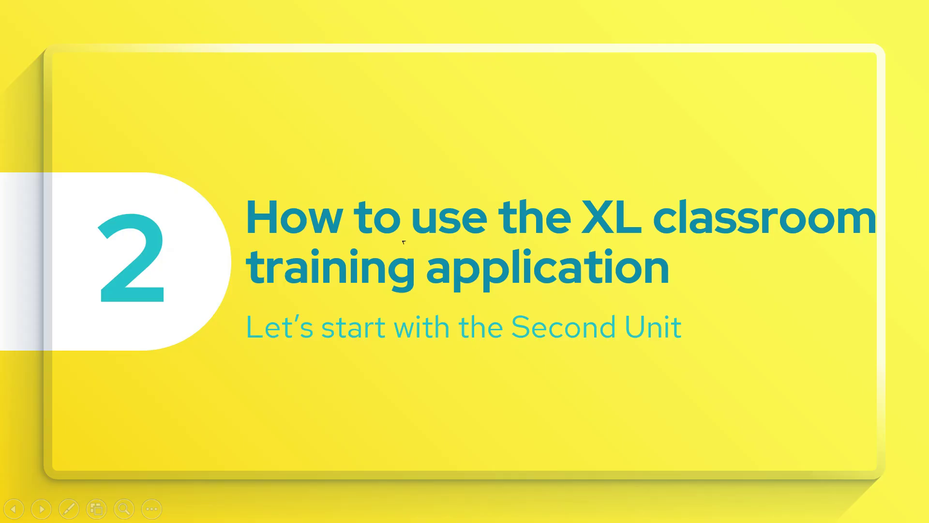
{"action": "key", "text": "Left"}
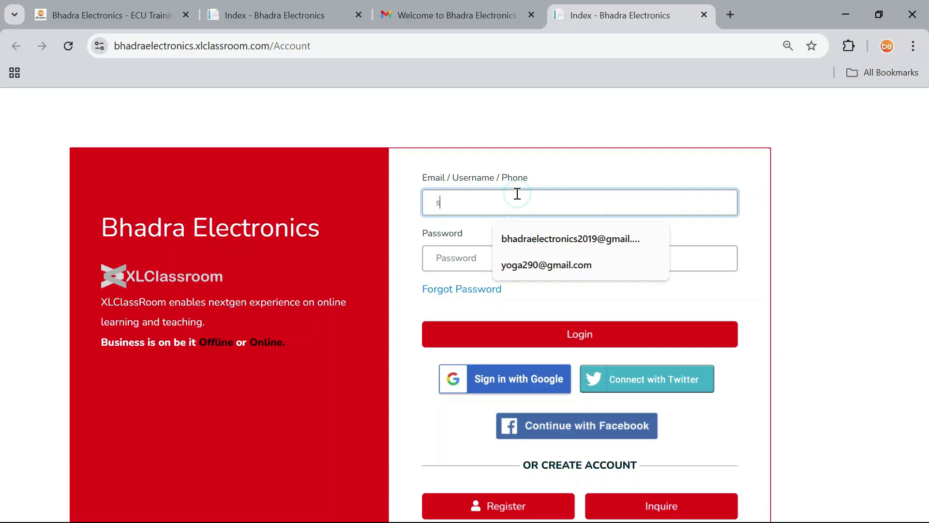
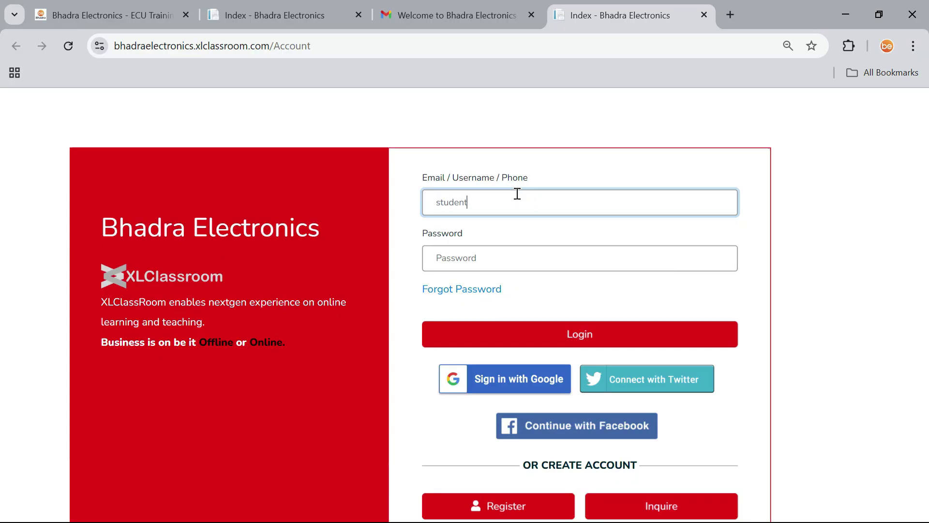
Log in with the student's email and password, then scroll the dashboard to My Courses.
{"action": "key", "text": "Tab"}
{"action": "type", "text": "•••••••••••••"}
{"action": "left_click", "coordinate": [581, 340]}
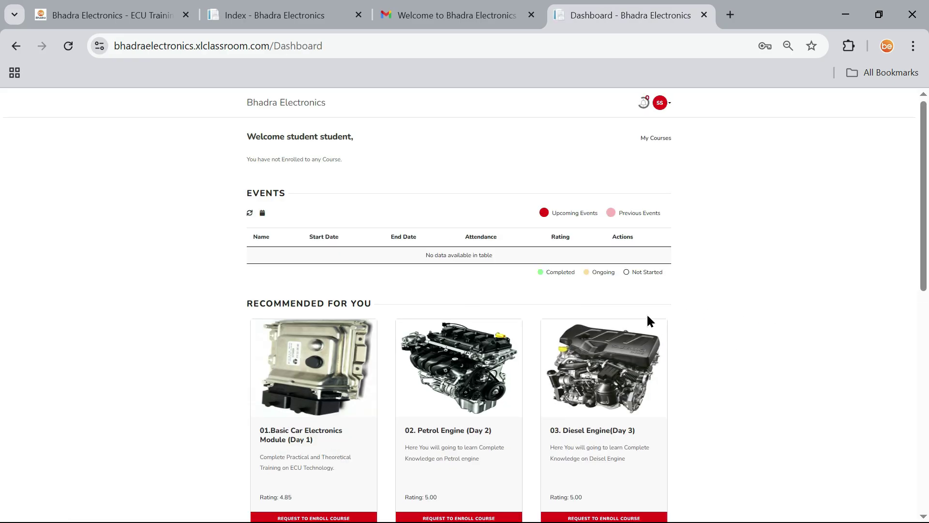
{"action": "scroll", "coordinate": [698, 265], "scroll_direction": "down", "scroll_amount": 2}
{"action": "scroll", "coordinate": [698, 265], "scroll_direction": "down", "scroll_amount": 8}
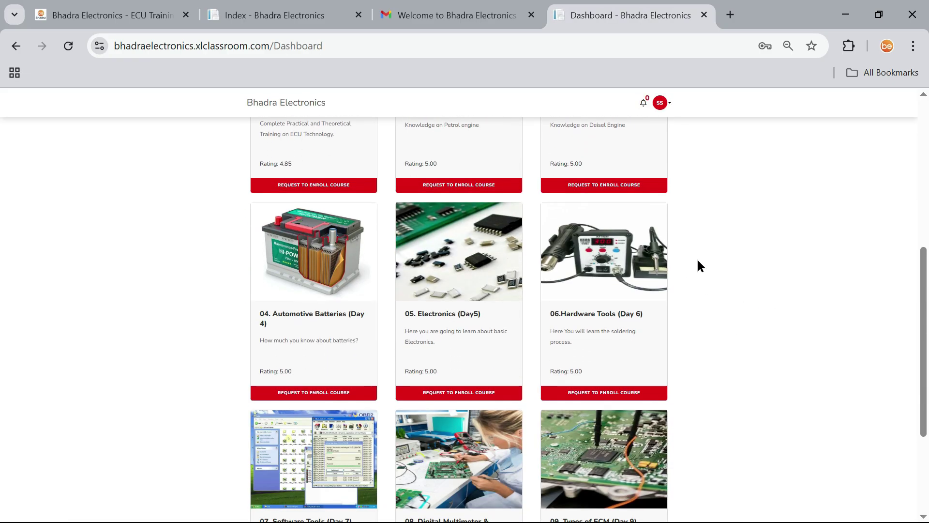
{"action": "scroll", "coordinate": [699, 265], "scroll_direction": "up", "scroll_amount": 10}
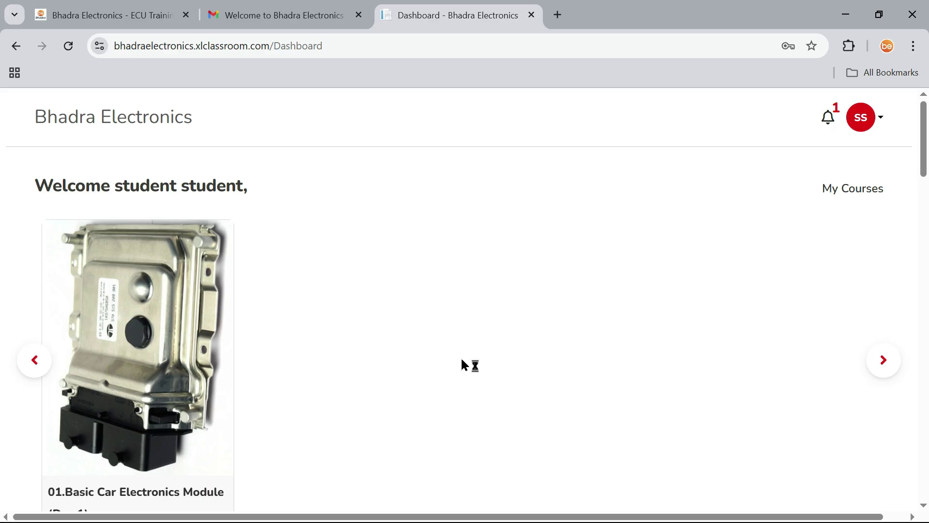
{"action": "scroll", "coordinate": [464, 365], "scroll_direction": "down", "scroll_amount": 1}
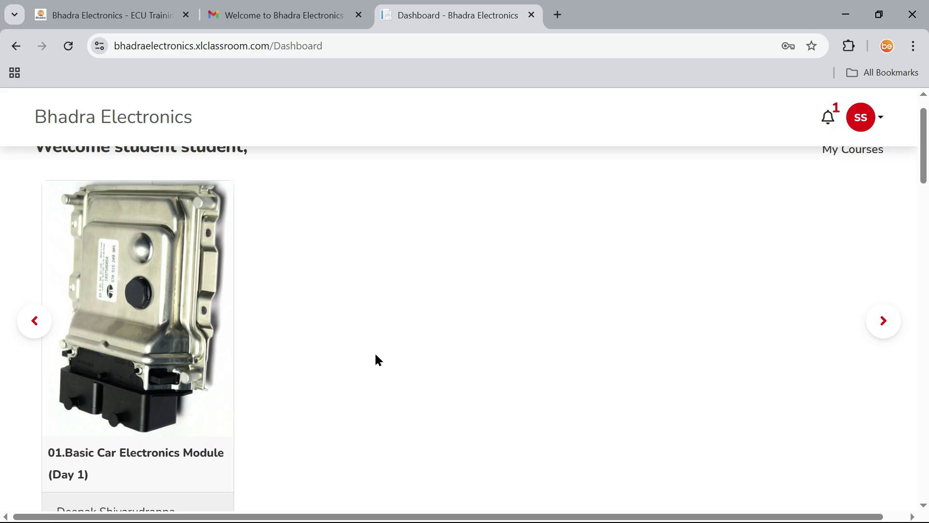
Open the Basic Car Electronics Module course and play its first video from the 3 Videos list.
{"action": "left_click", "coordinate": [142, 357]}
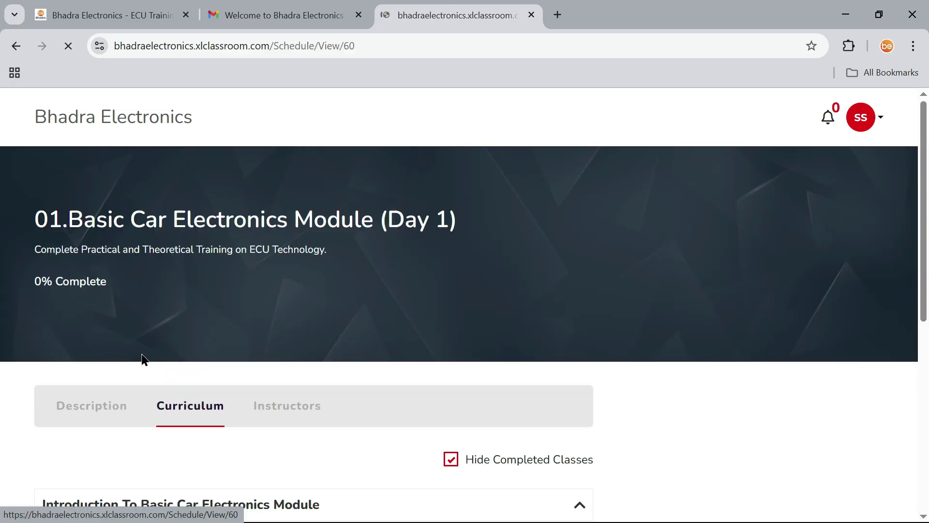
{"action": "scroll", "coordinate": [352, 310], "scroll_direction": "down", "scroll_amount": 5}
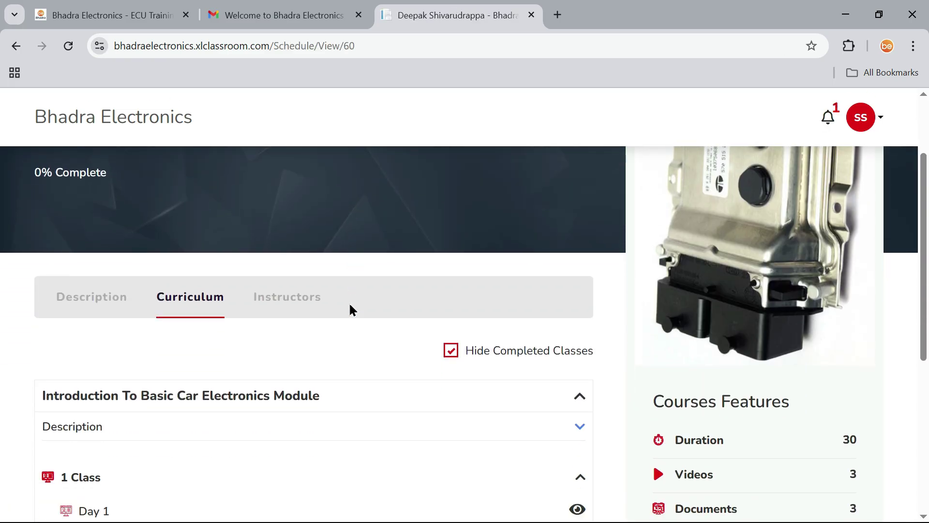
{"action": "scroll", "coordinate": [352, 309], "scroll_direction": "down", "scroll_amount": 2}
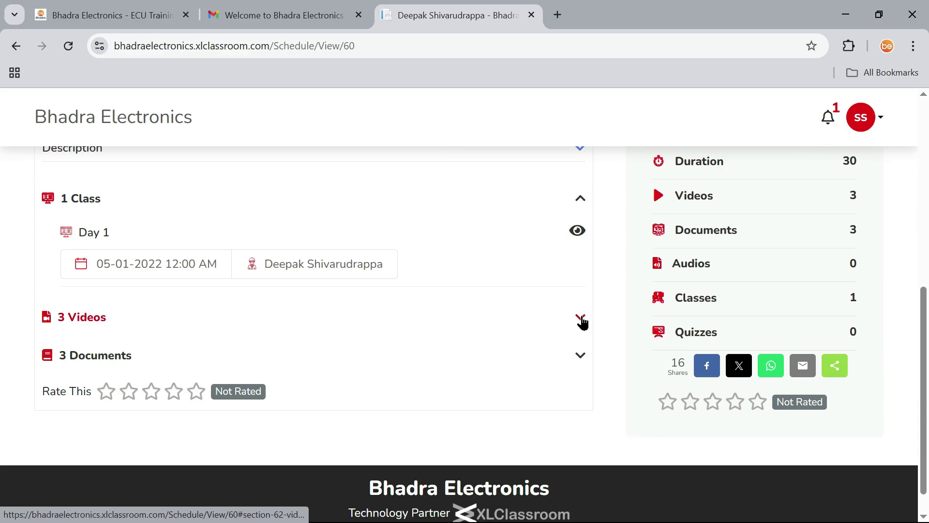
{"action": "left_click", "coordinate": [580, 320]}
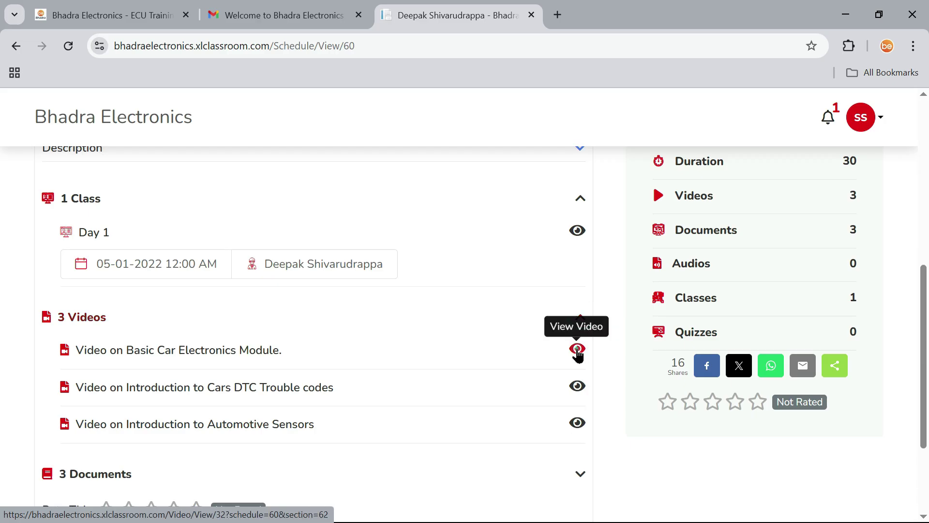
{"action": "left_click", "coordinate": [578, 349]}
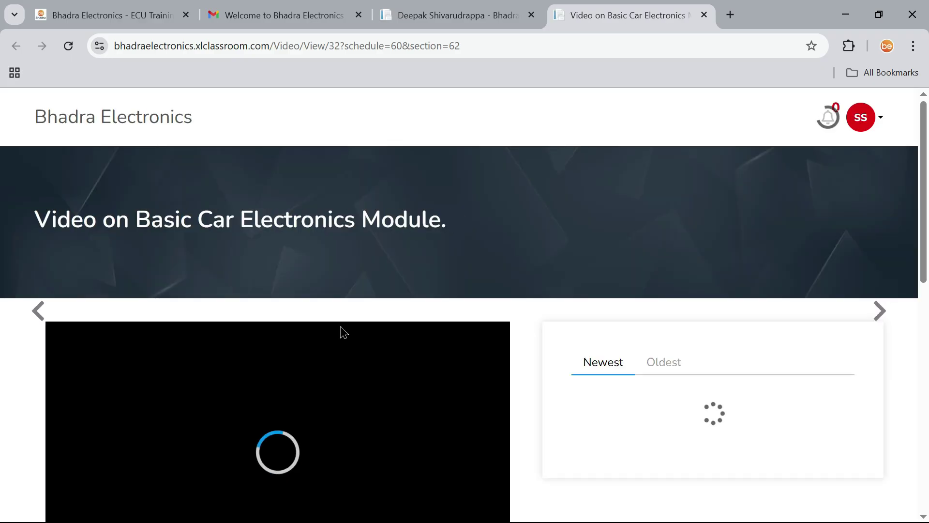
Return to the course tab and expand its 3 Documents list.
{"action": "scroll", "coordinate": [343, 332], "scroll_direction": "down", "scroll_amount": 3}
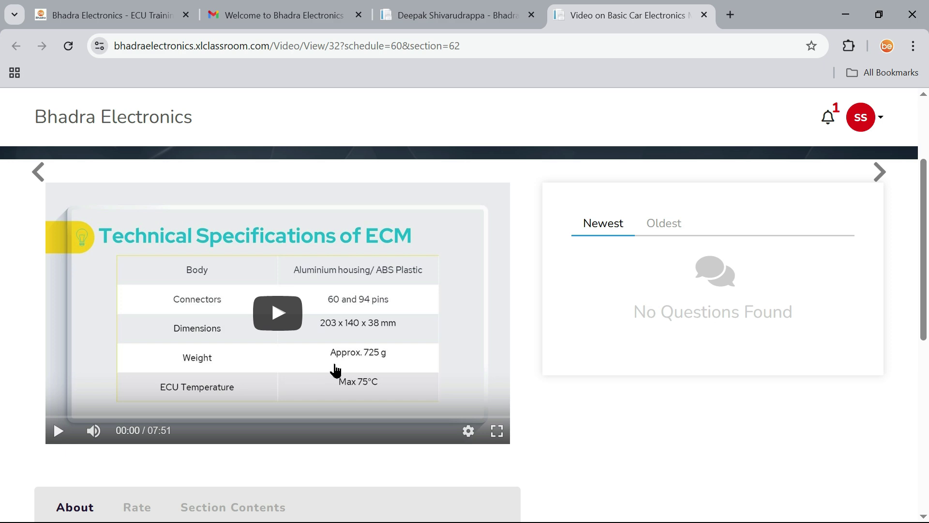
{"action": "scroll", "coordinate": [335, 371], "scroll_direction": "down", "scroll_amount": 3}
{"action": "scroll", "coordinate": [334, 370], "scroll_direction": "down", "scroll_amount": 3}
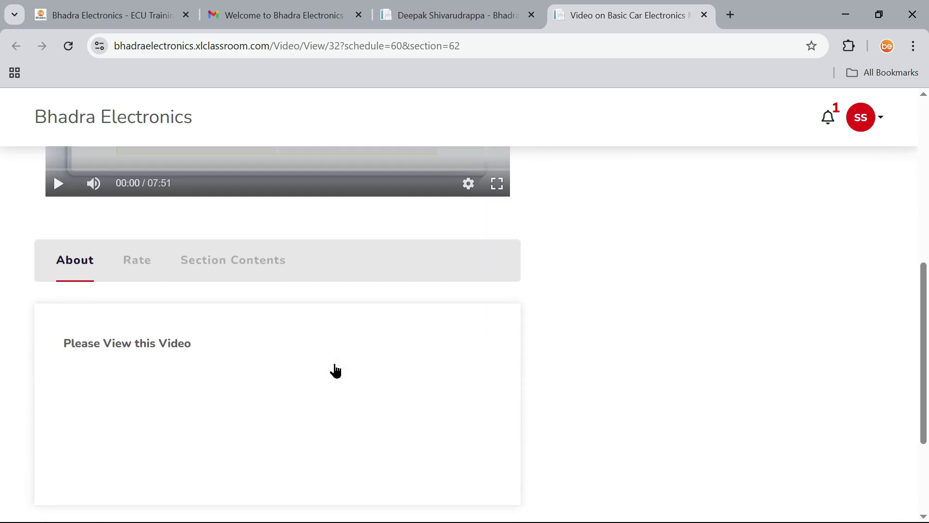
{"action": "scroll", "coordinate": [332, 369], "scroll_direction": "up", "scroll_amount": 6}
{"action": "left_click", "coordinate": [468, 18]}
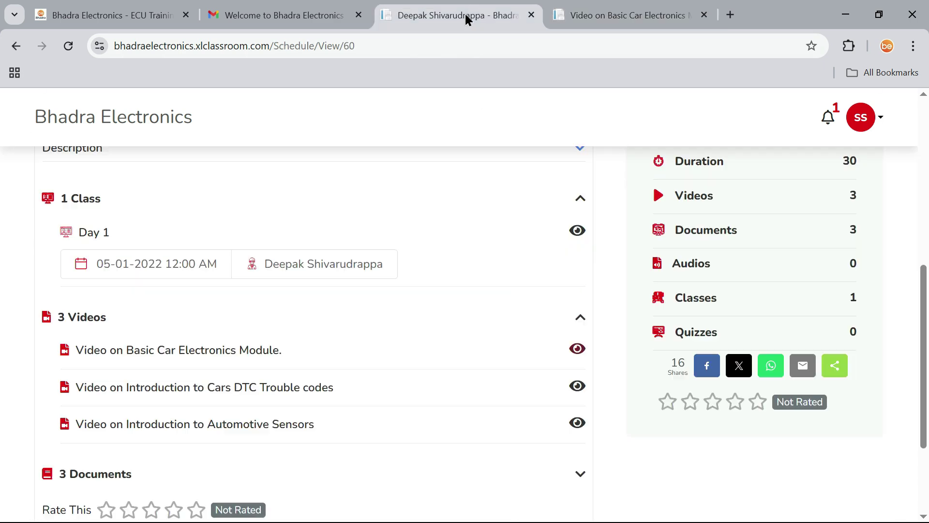
{"action": "scroll", "coordinate": [399, 310], "scroll_direction": "down", "scroll_amount": 3}
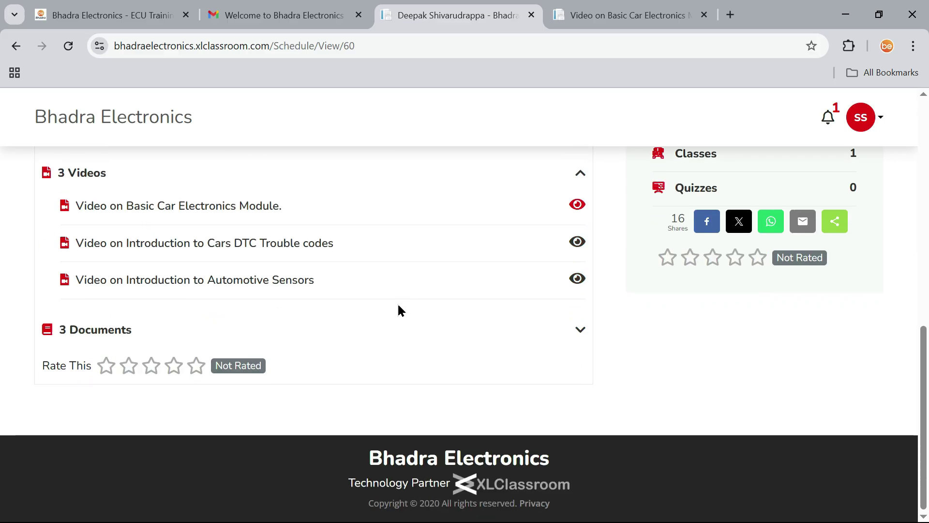
{"action": "left_click", "coordinate": [575, 332]}
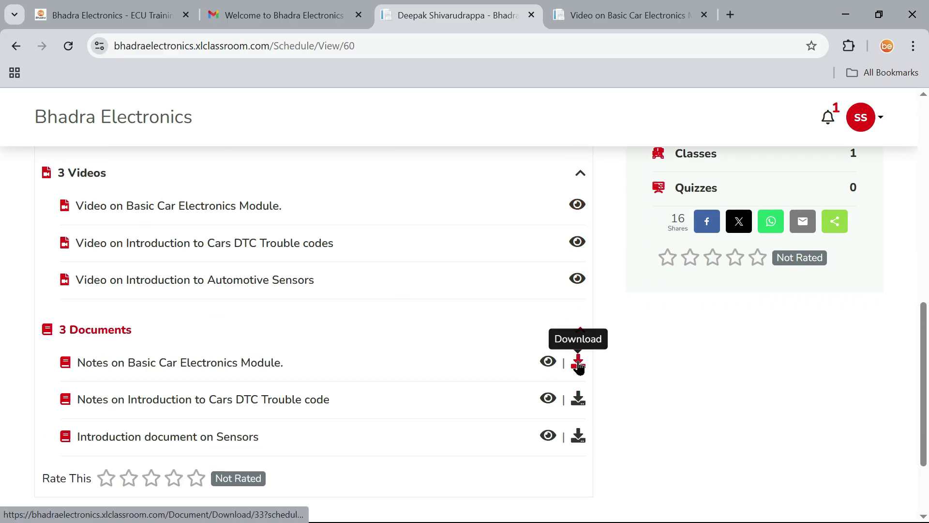